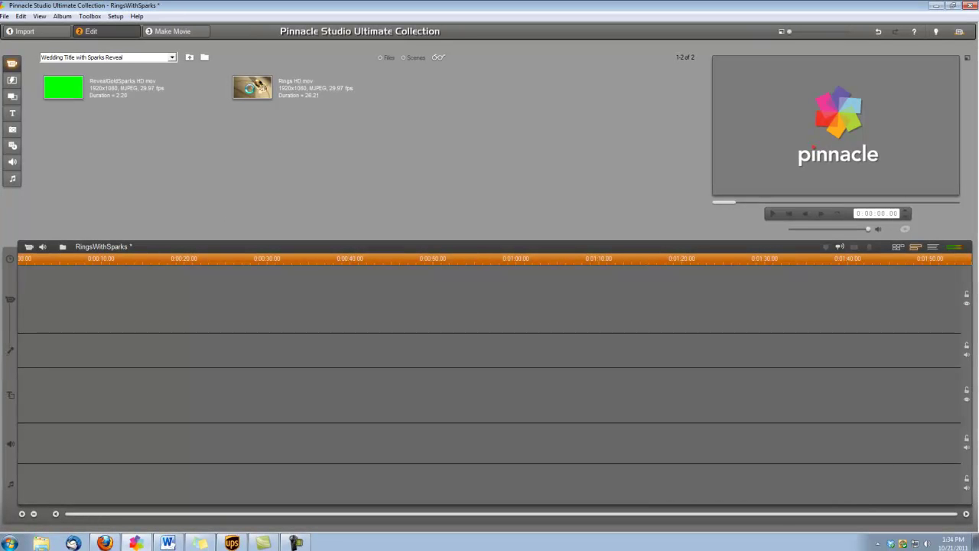
# Place Rings HD.mov on the first video track and trim it to 0:00:06.00.
pyautogui.click(250, 89)
pyautogui.moveTo(250, 88)
pyautogui.mouseDown()
pyautogui.moveTo(125, 234)
pyautogui.moveTo(36, 290)
pyautogui.mouseUp()
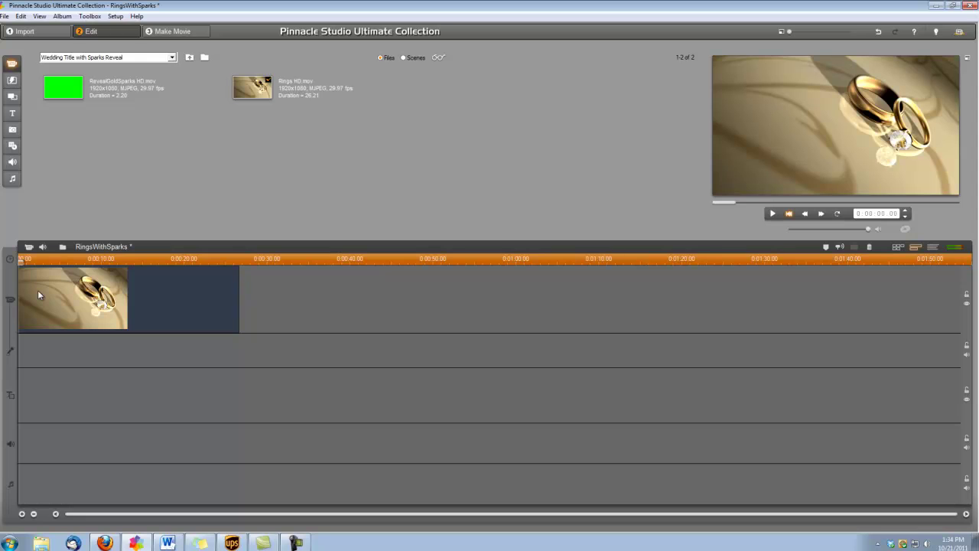
pyautogui.click(29, 248)
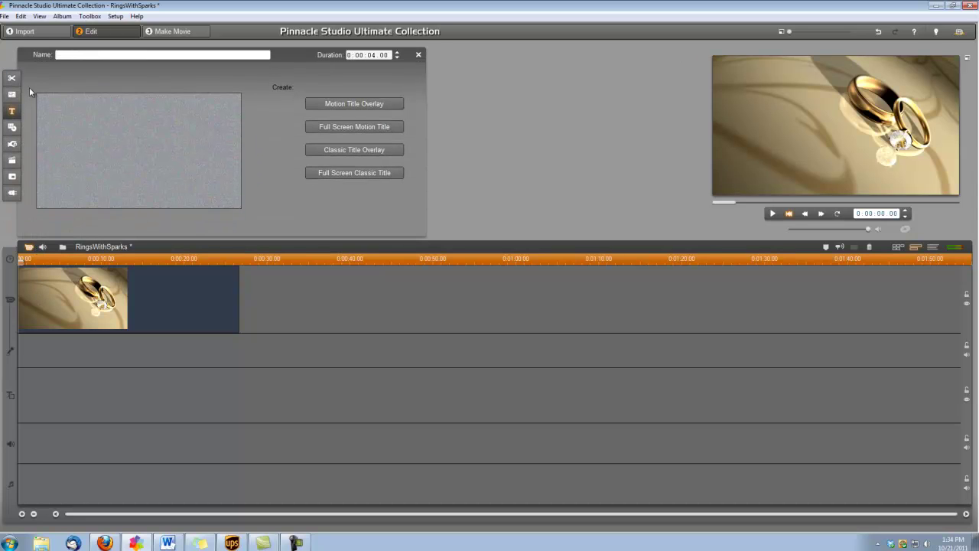
pyautogui.click(12, 77)
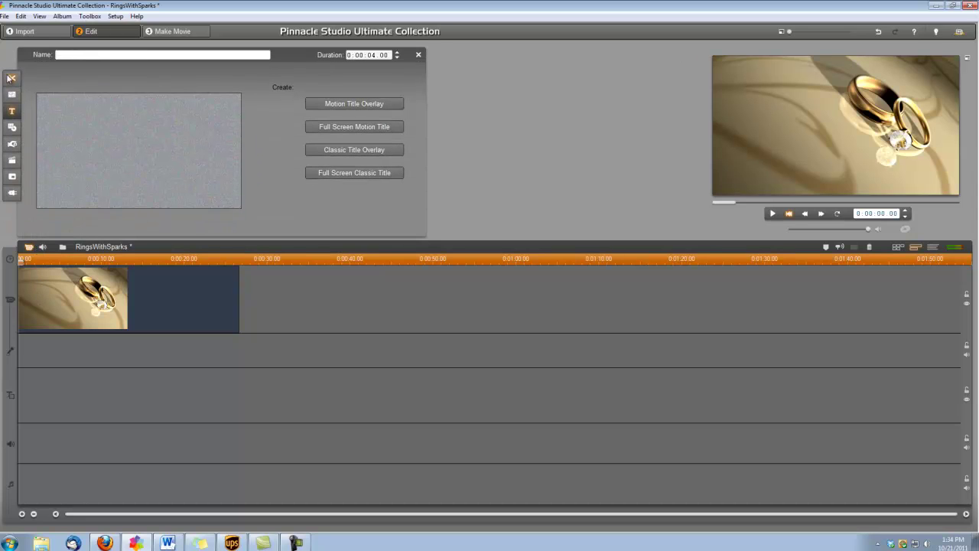
pyautogui.click(385, 56)
pyautogui.write('00')
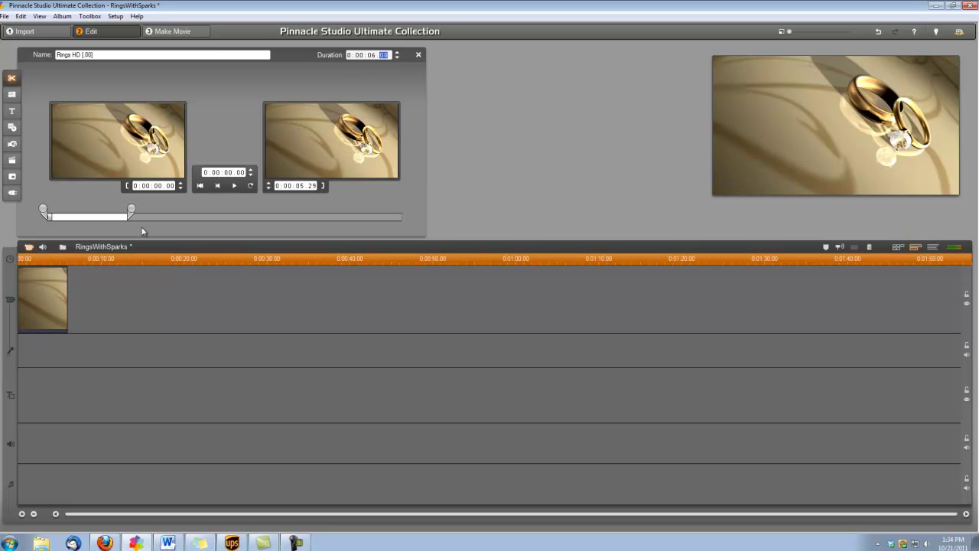
# Create a Motion Title Overlay using the BallantinesScript font at size 76.
pyautogui.click(12, 111)
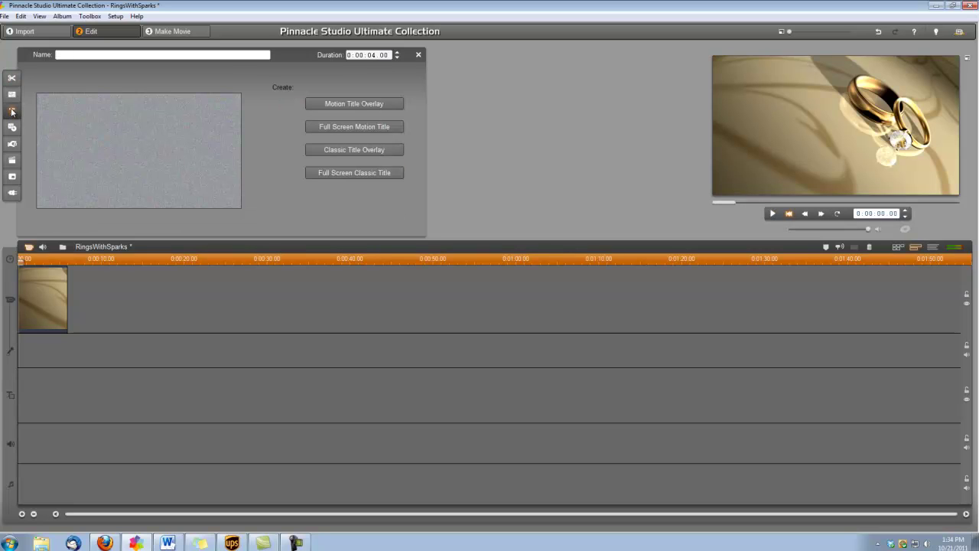
pyautogui.click(352, 105)
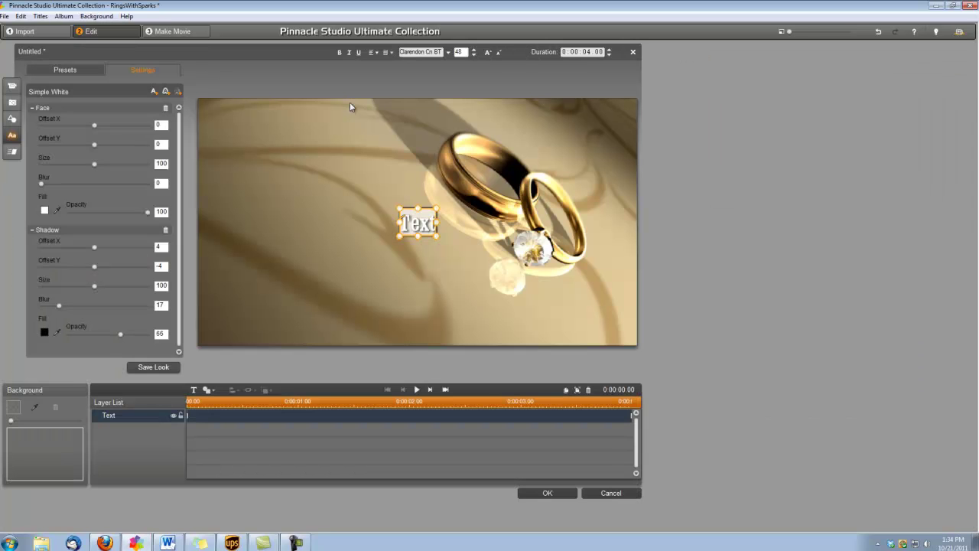
pyautogui.click(448, 52)
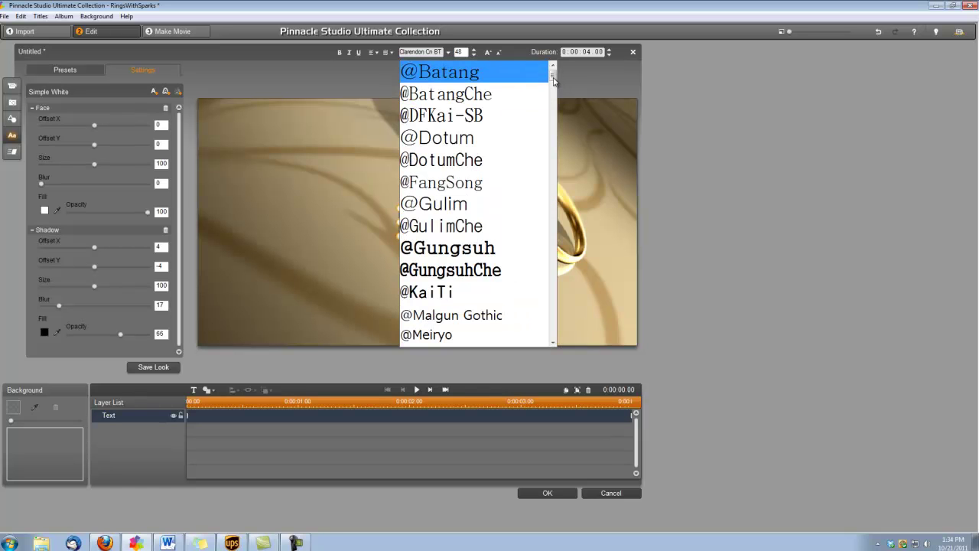
pyautogui.moveTo(552, 74); pyautogui.dragTo(554, 131)
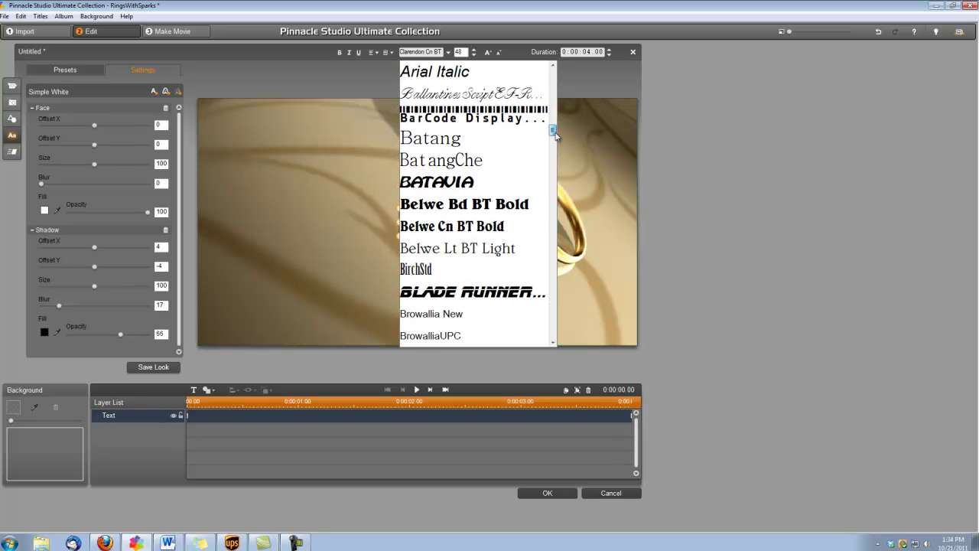
pyautogui.click(492, 89)
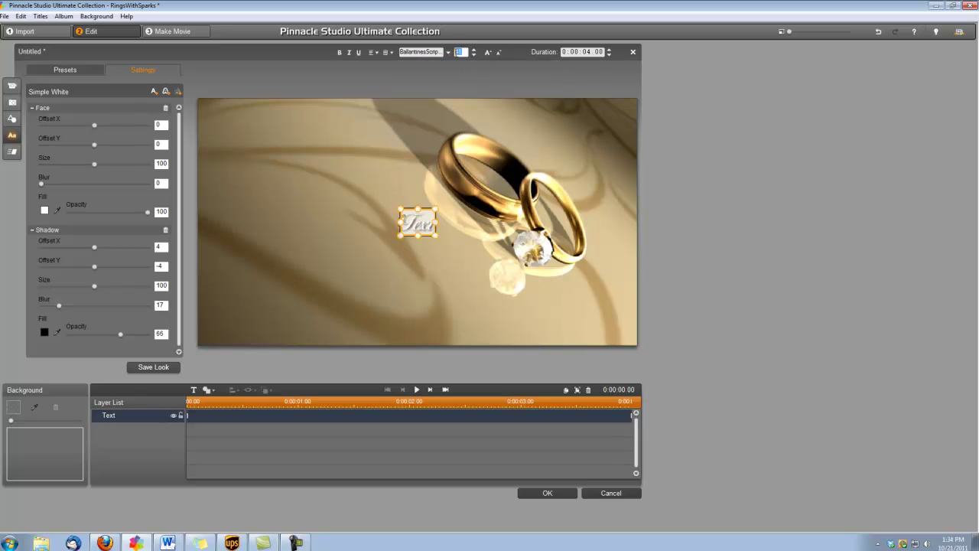
pyautogui.write('76')
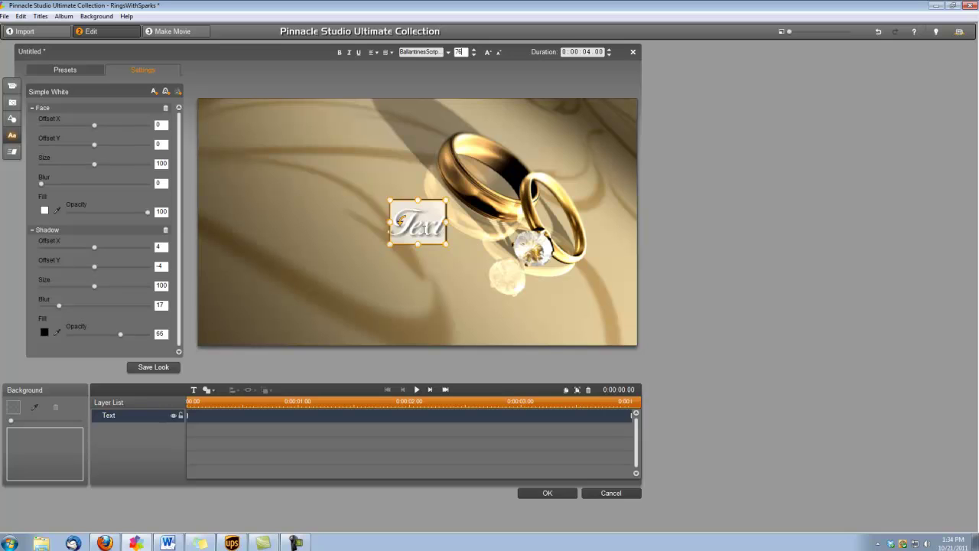
# Replace the placeholder title text with 'Our Wedding'.
pyautogui.click(424, 228)
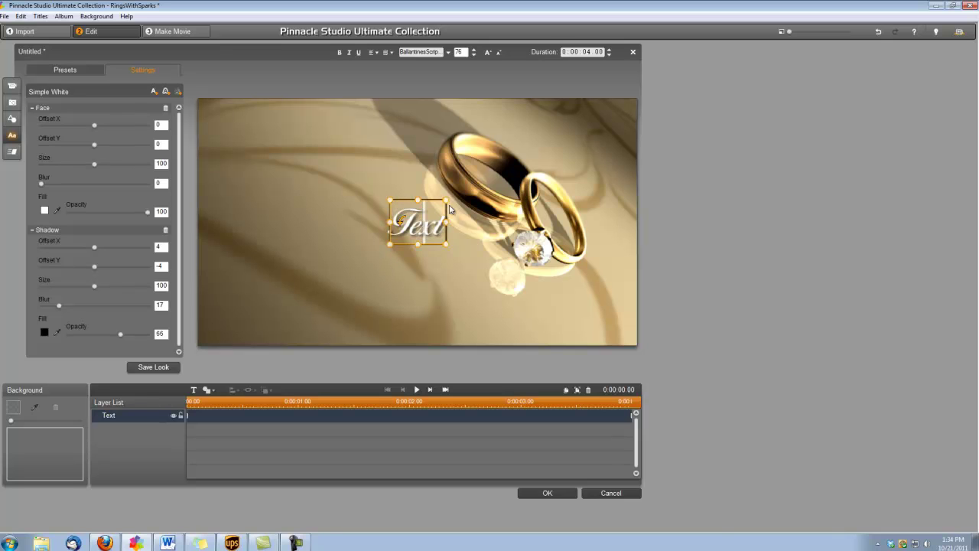
pyautogui.hotkey('ctrl', 'a')
pyautogui.write('Our')
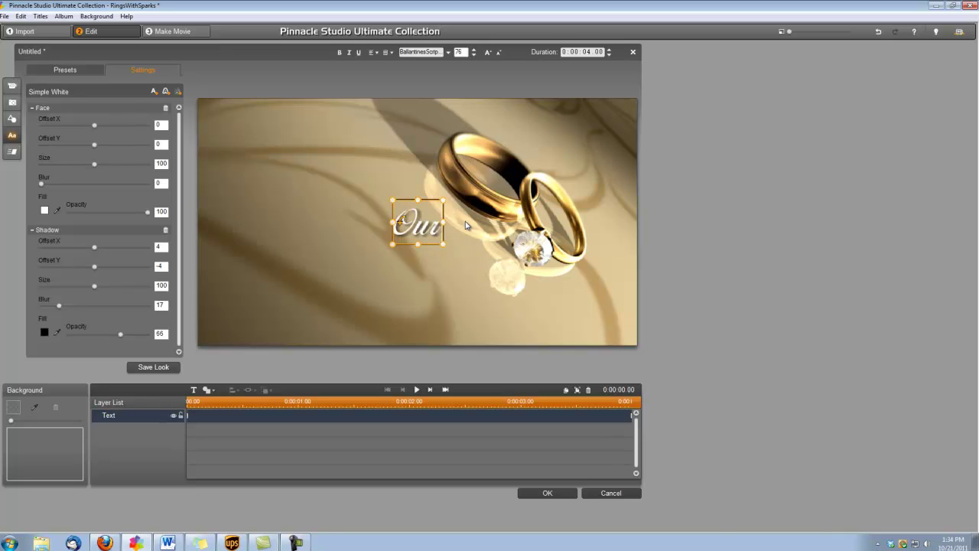
pyautogui.write(' Wedding')
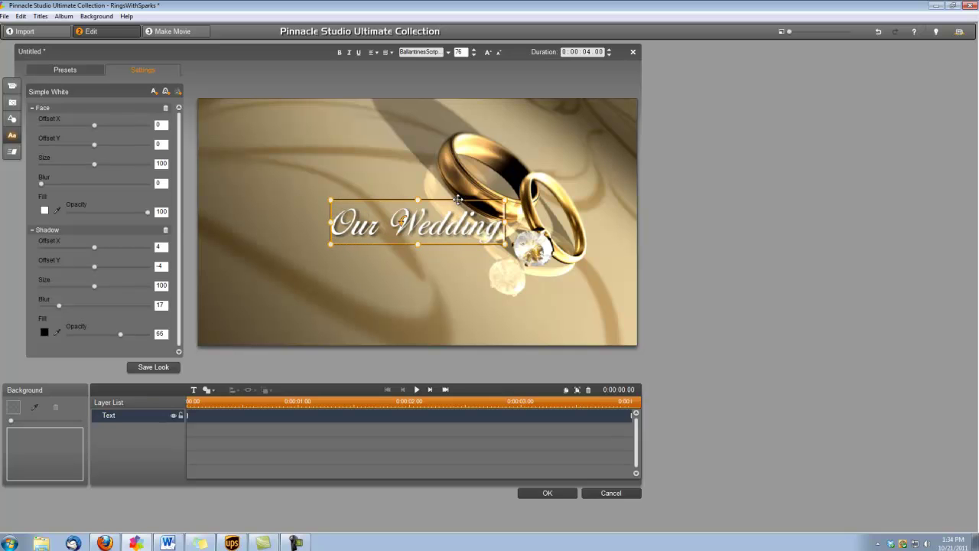
# Move the title down-left, set duration 0:00:06.00, colour it ring gold, and set shadow size 110.
pyautogui.moveTo(457, 200); pyautogui.dragTo(421, 250)
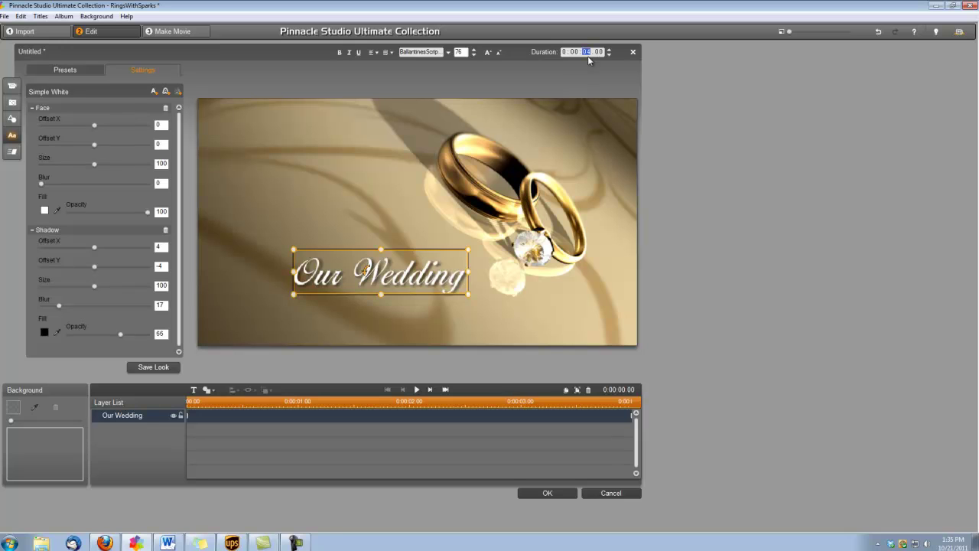
pyautogui.write('06.')
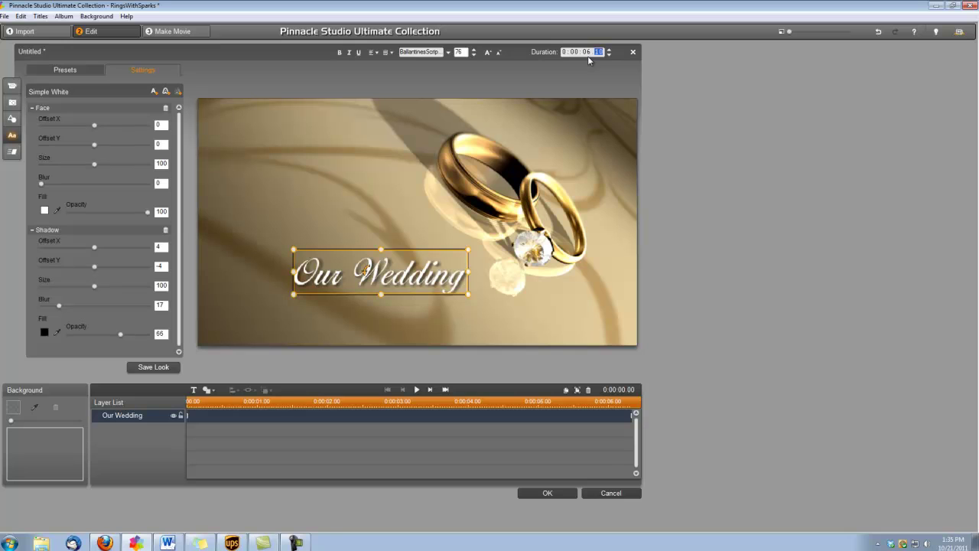
pyautogui.write('00')
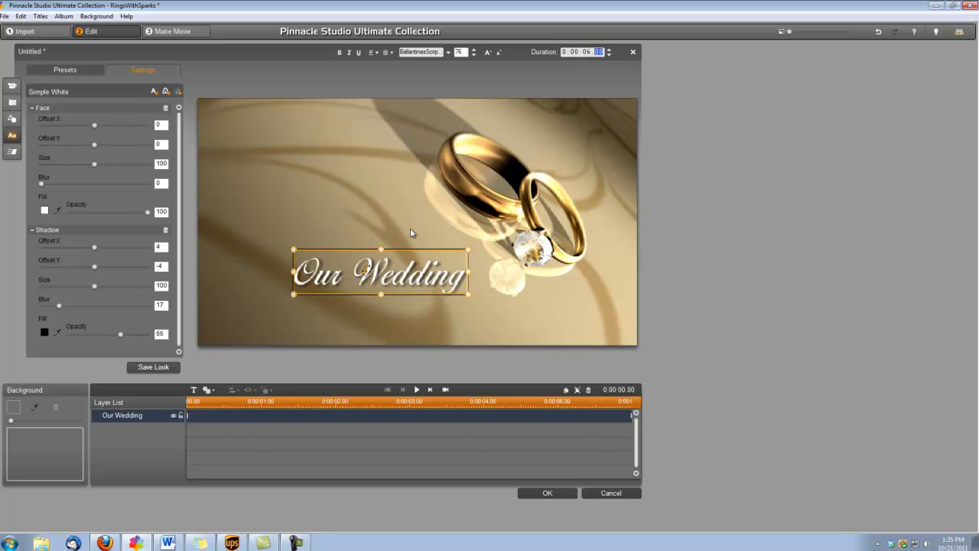
pyautogui.click(57, 209)
pyautogui.click(571, 205)
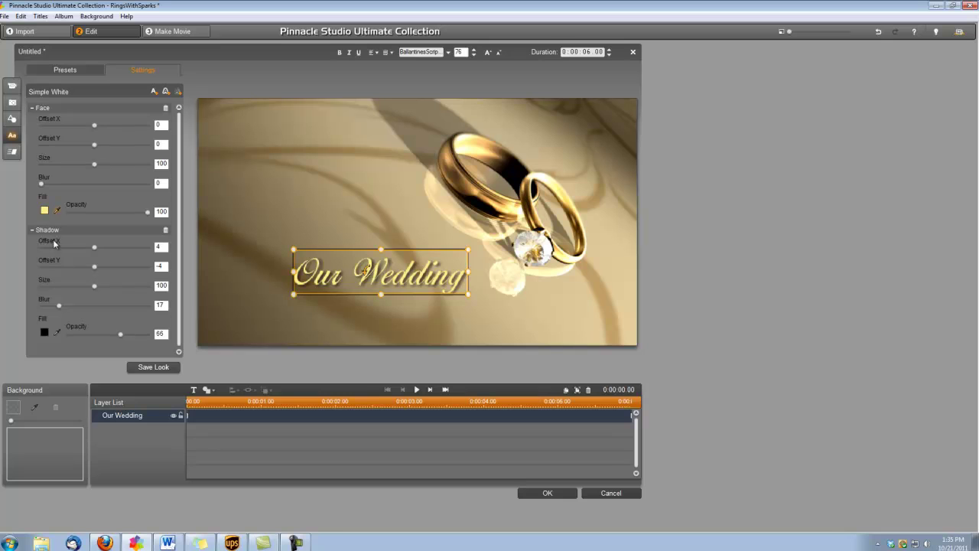
pyautogui.click(160, 288)
pyautogui.write('110')
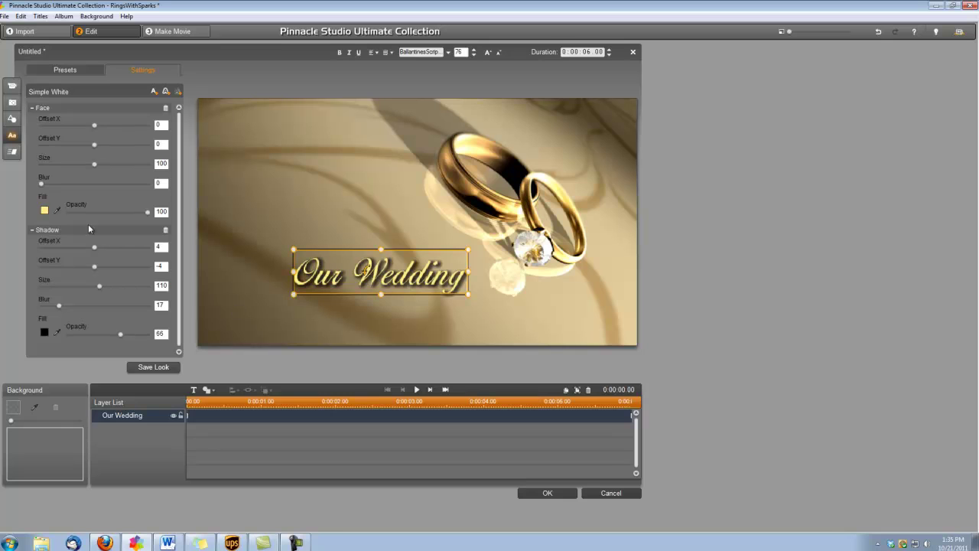
# Add a Letters From Left entrance to Our Wedding, shorten it, and delay it to about one second.
pyautogui.click(12, 156)
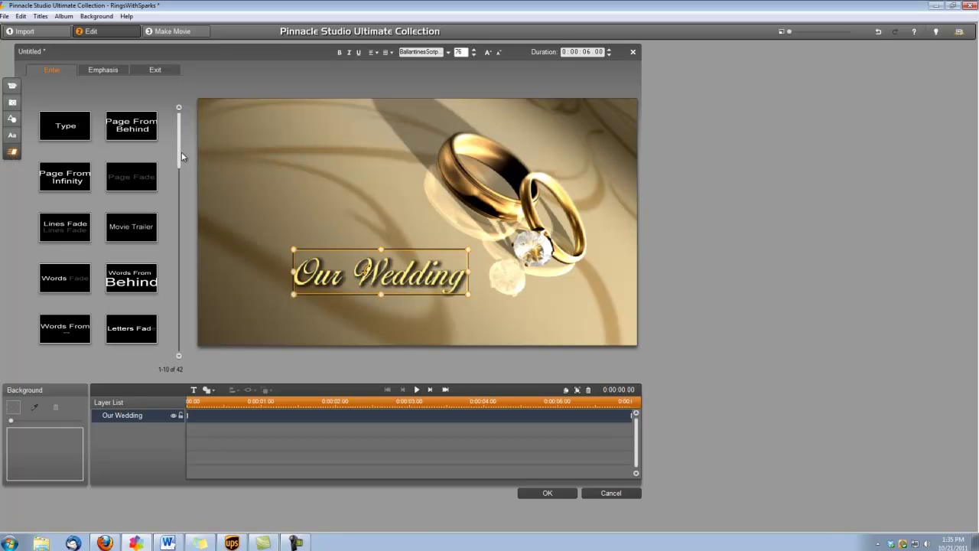
pyautogui.moveTo(181, 152); pyautogui.dragTo(185, 234)
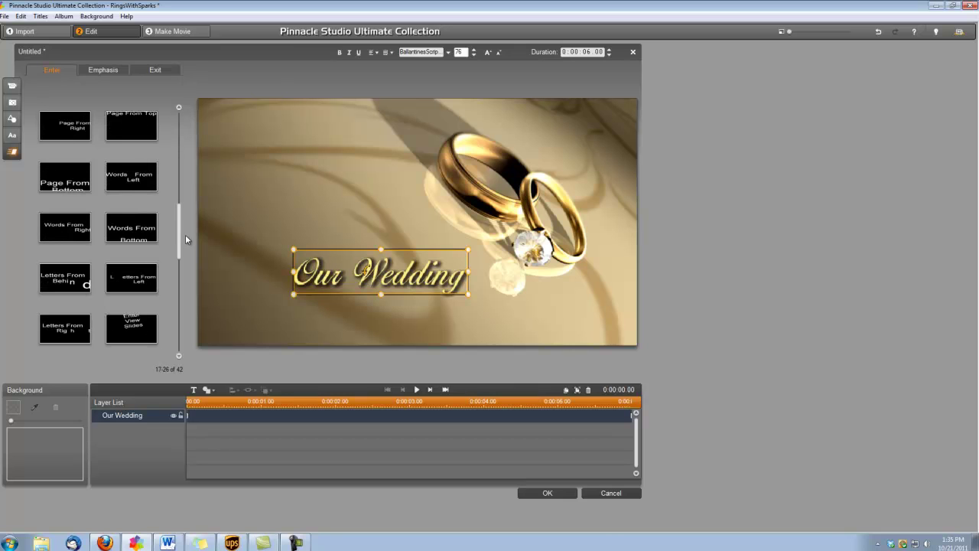
pyautogui.moveTo(141, 281); pyautogui.dragTo(224, 416)
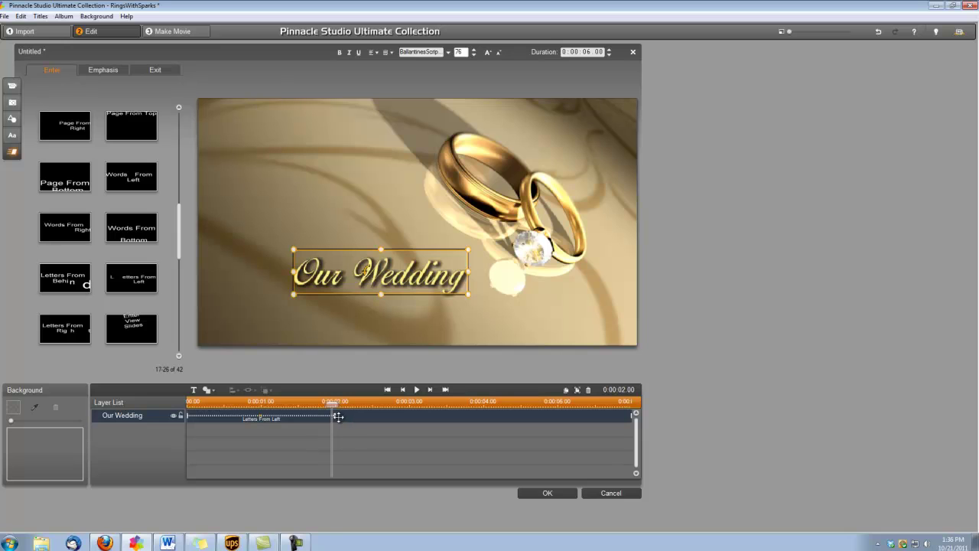
pyautogui.moveTo(332, 416); pyautogui.dragTo(204, 419)
pyautogui.moveTo(189, 416); pyautogui.dragTo(280, 415)
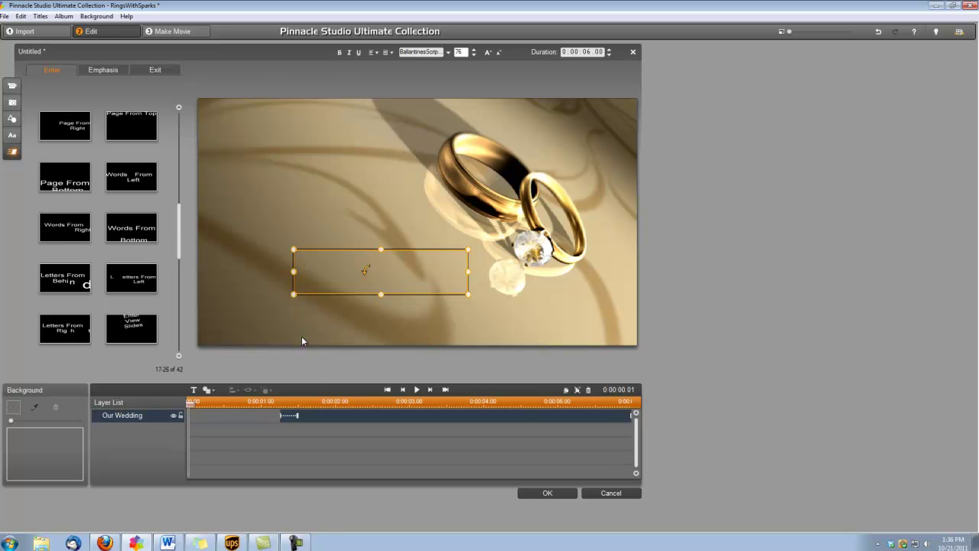
# Save the title and put RevealGoldSparks HD.mov on the overlay track, starting just after the beginning.
pyautogui.click(548, 493)
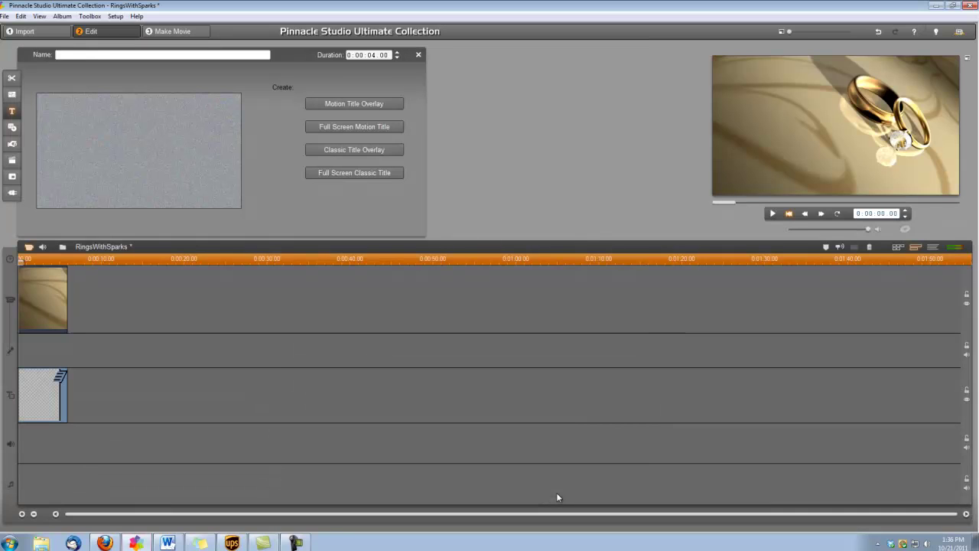
pyautogui.click(418, 55)
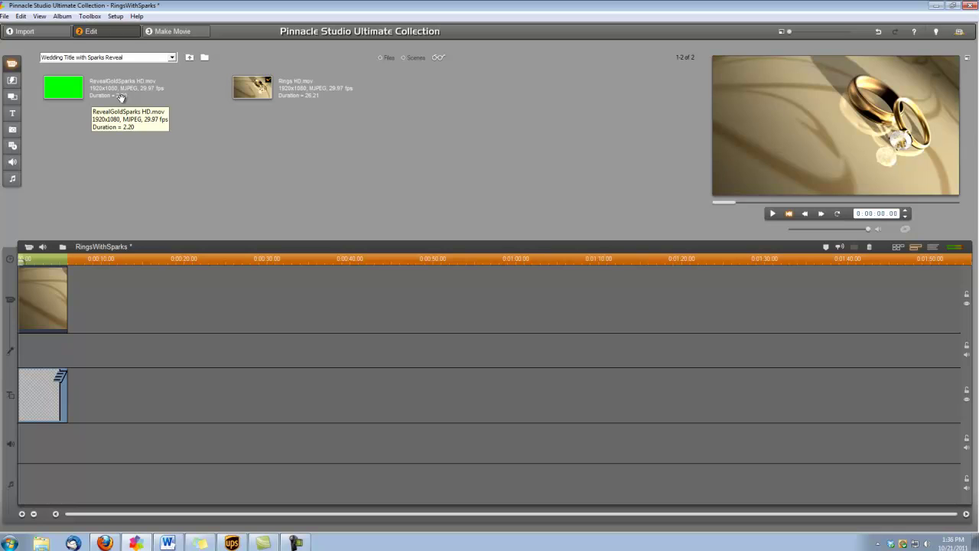
pyautogui.click(68, 92)
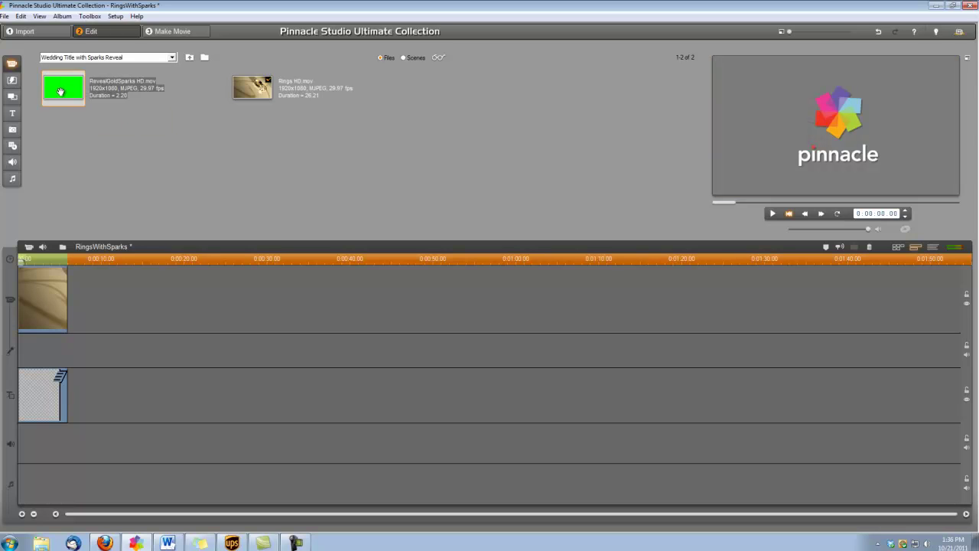
pyautogui.click(34, 379)
pyautogui.click(21, 382)
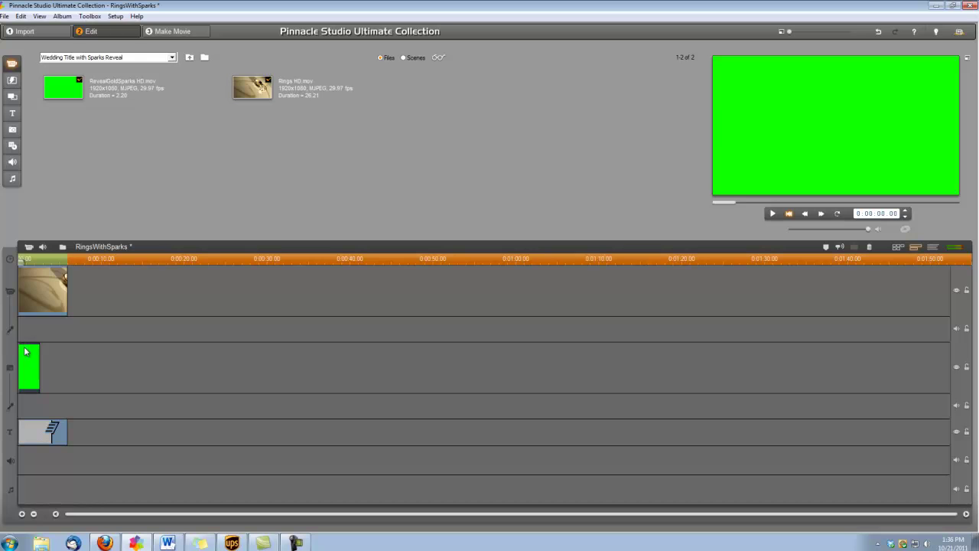
pyautogui.moveTo(24, 347); pyautogui.dragTo(40, 351)
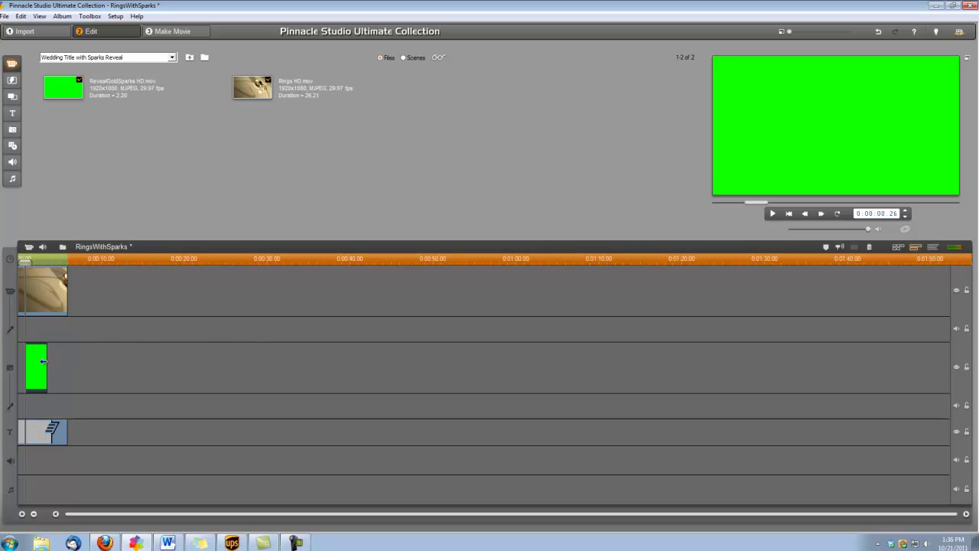
# Enable chroma keying with the Green Screen Key preset on the gold sparks clip.
pyautogui.click(28, 249)
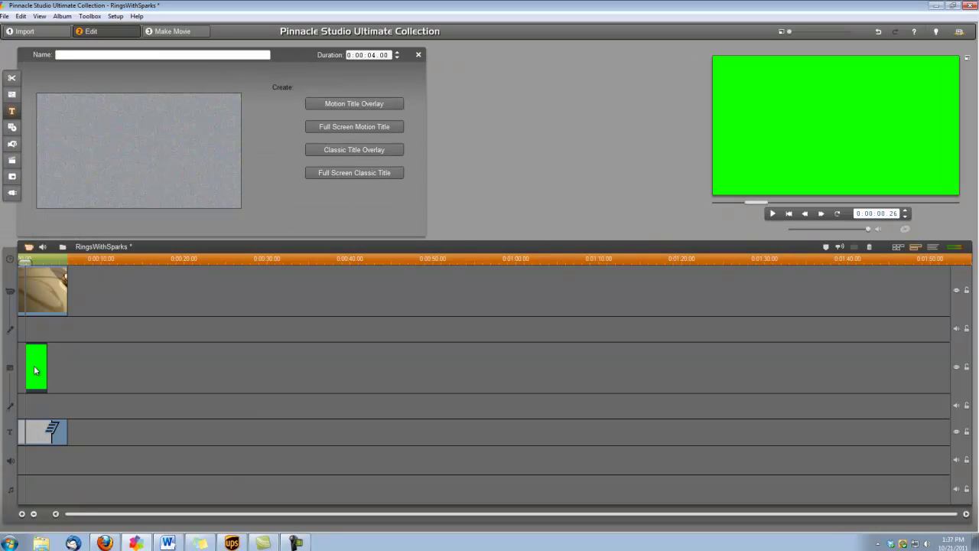
pyautogui.click(37, 366)
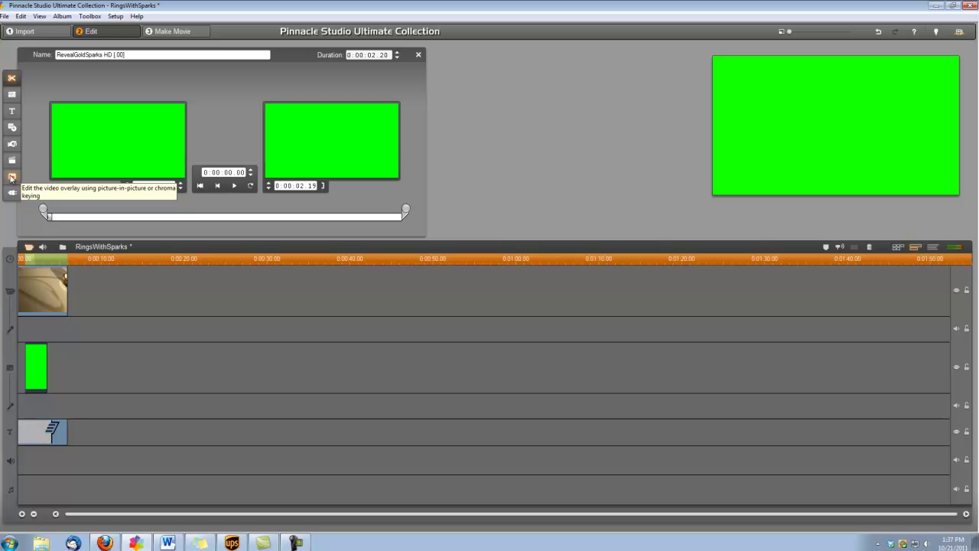
pyautogui.click(12, 177)
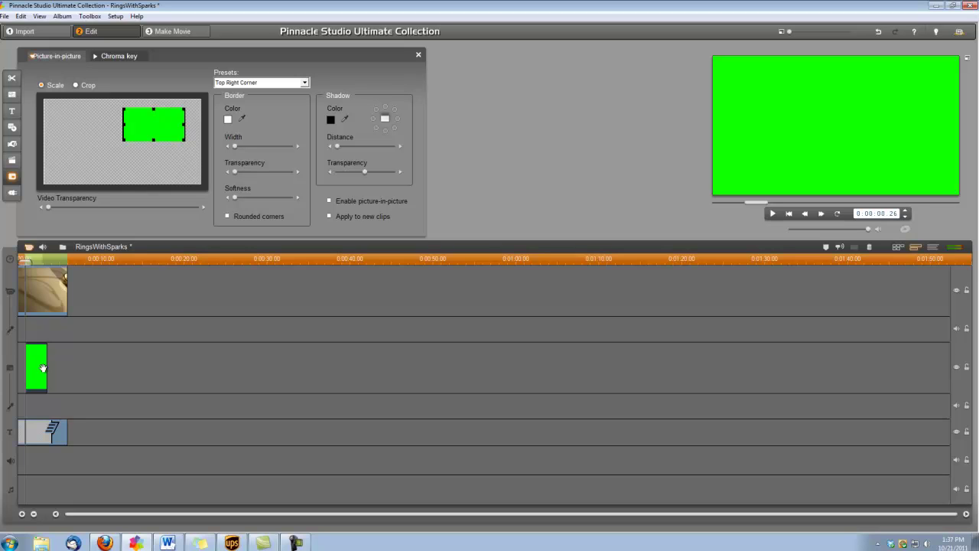
pyautogui.click(119, 55)
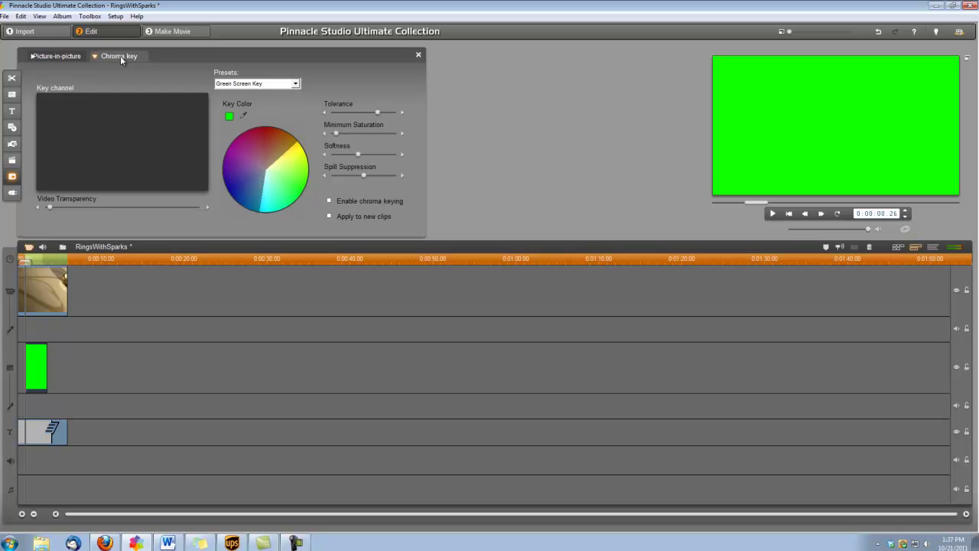
pyautogui.click(330, 202)
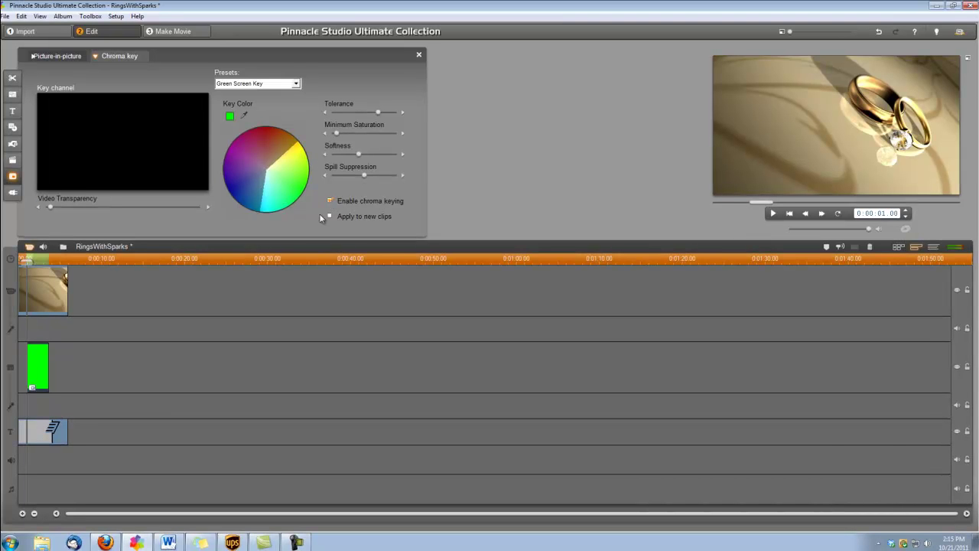
# Apply the Full Screen picture-in-picture preset to the sparks clip and nudge its frame slightly down.
pyautogui.click(55, 59)
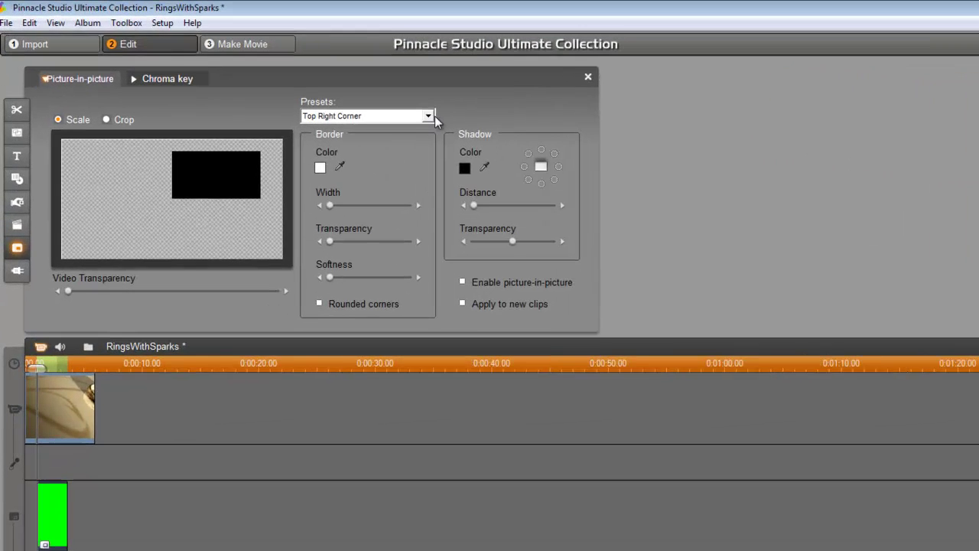
pyautogui.click(305, 82)
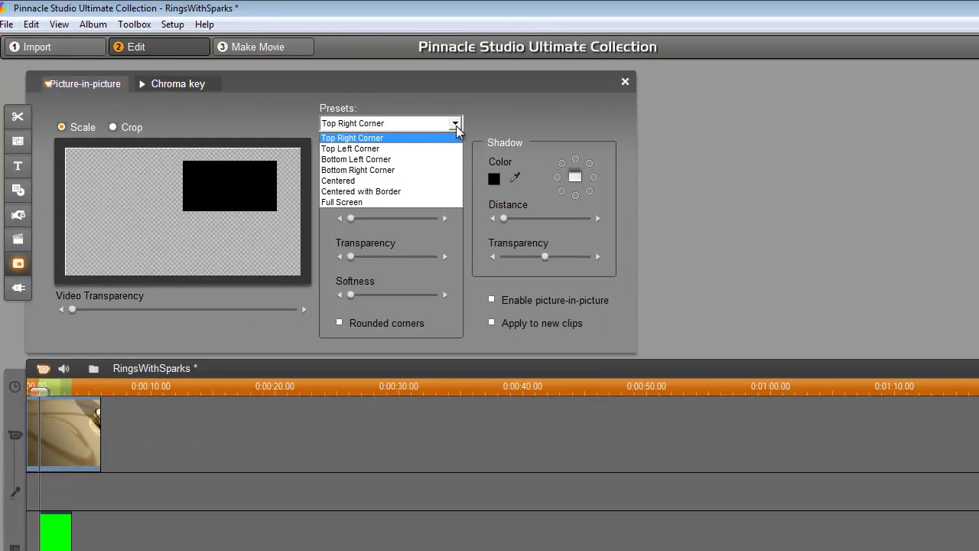
pyautogui.click(344, 203)
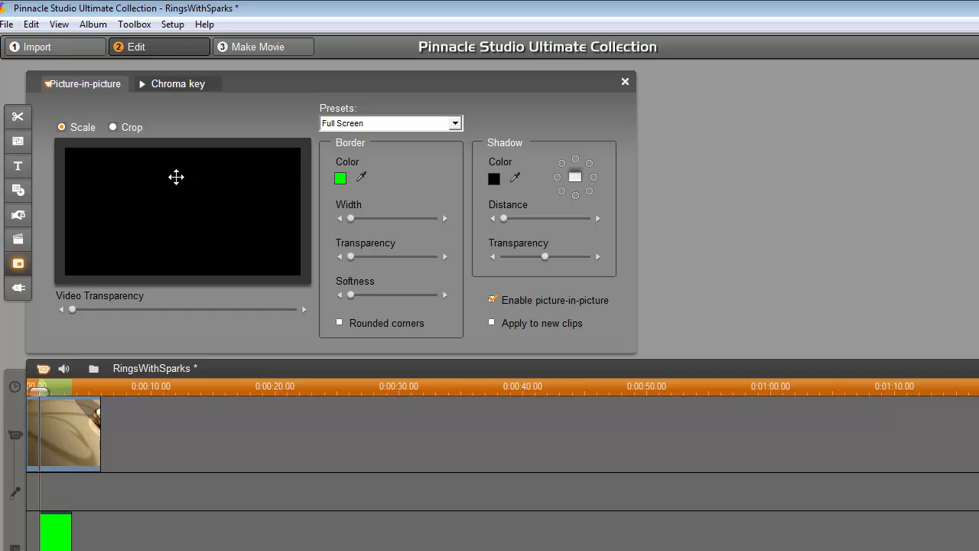
pyautogui.moveTo(176, 176); pyautogui.dragTo(176, 194)
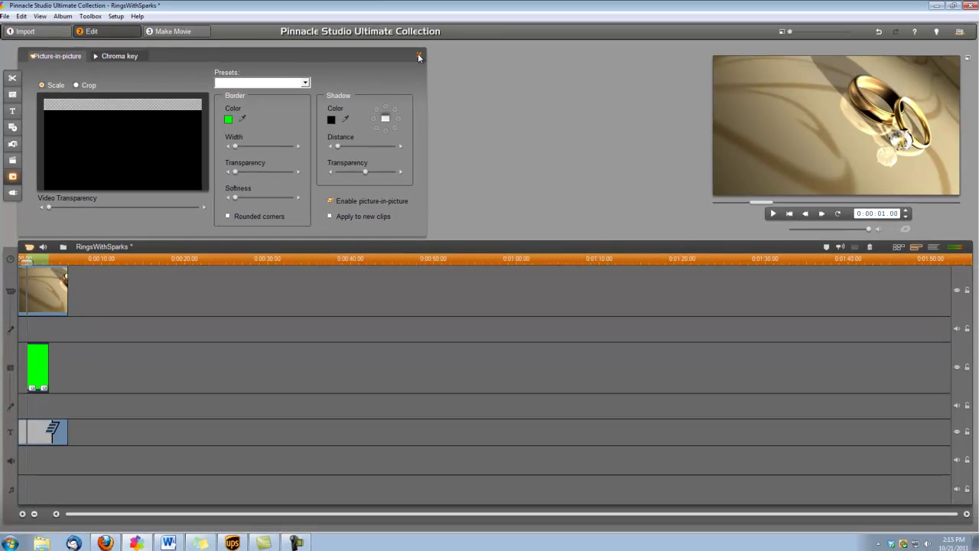
# Put a Wipe right transition at the start of the Our Wedding title clip, then return to videos.
pyautogui.click(419, 56)
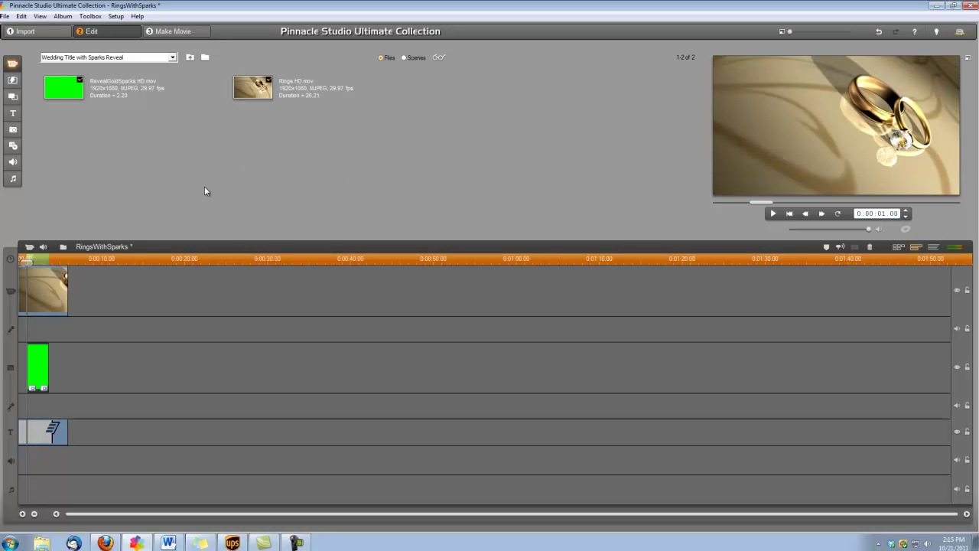
pyautogui.click(62, 17)
pyautogui.click(77, 38)
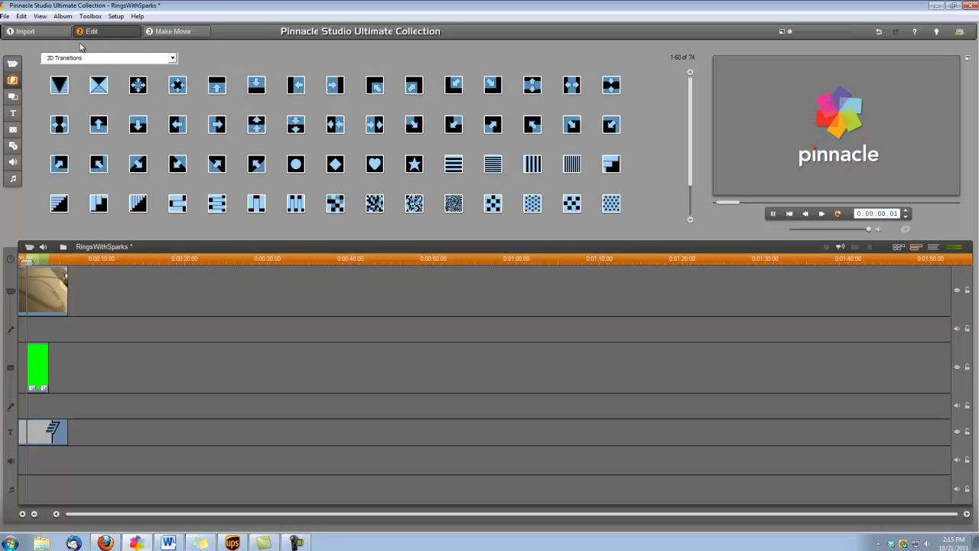
pyautogui.click(217, 125)
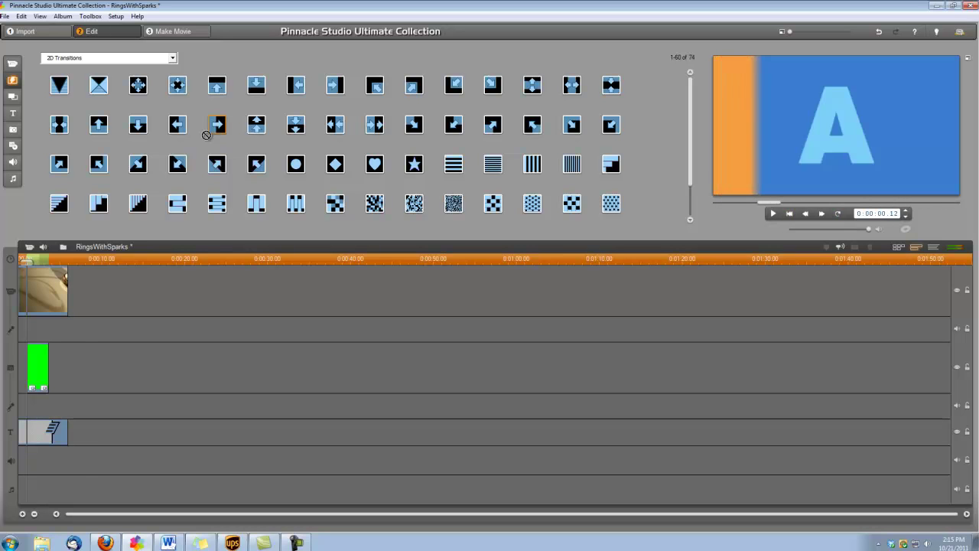
pyautogui.moveTo(209, 133); pyautogui.dragTo(77, 292)
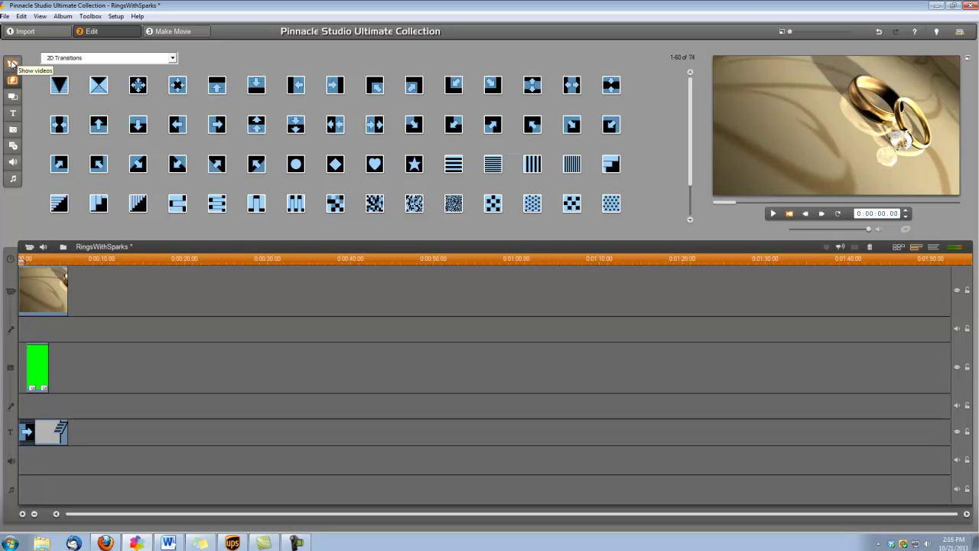
pyautogui.click(13, 64)
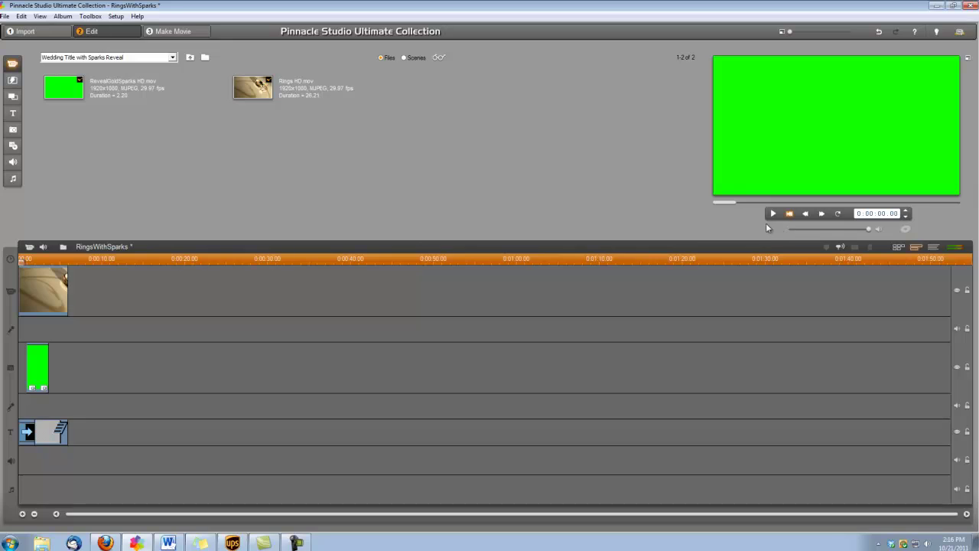